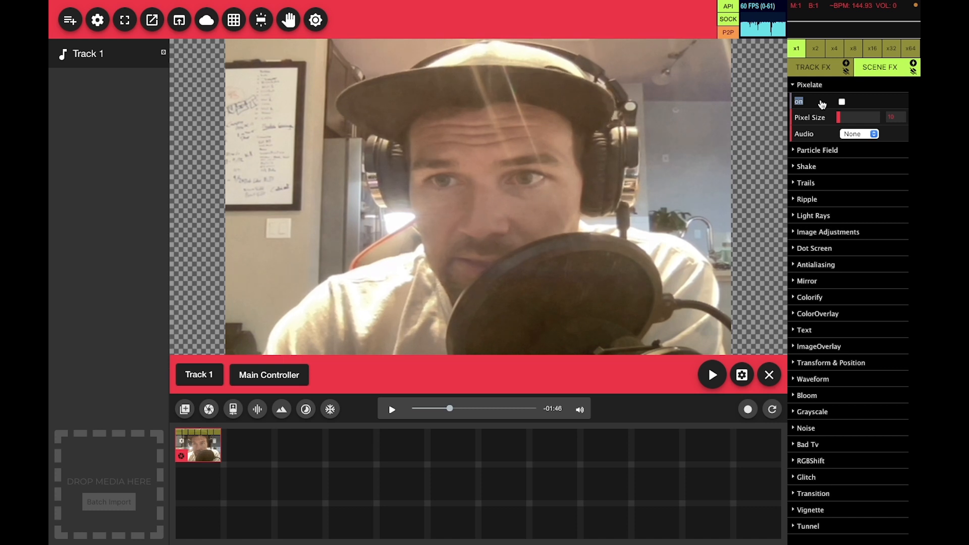
Turn on the Pixelate scene effect for the webcam clip, set Pixel Size to 1 and its Audio mode to Beat.
left_click(821, 103)
left_click_drag(841, 118, 822, 122)
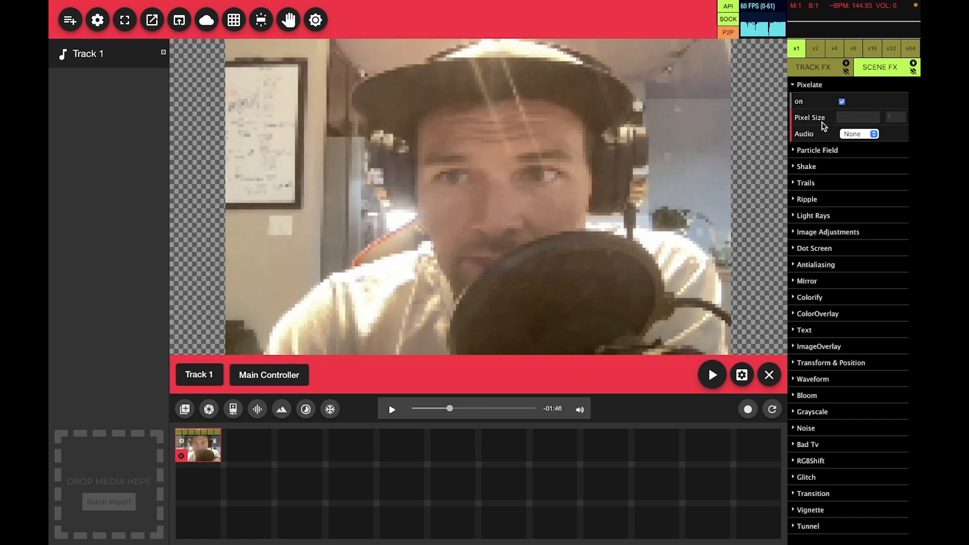
left_click(868, 134)
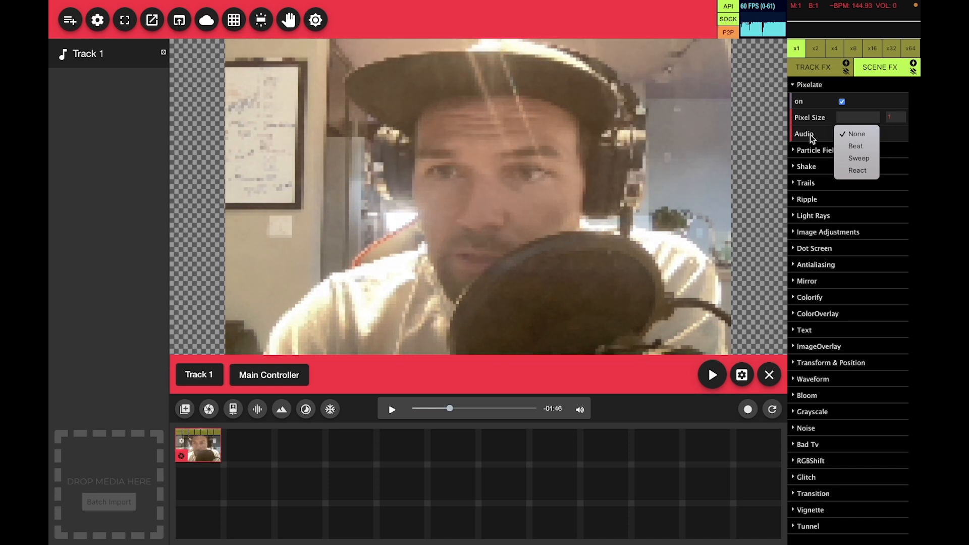
left_click(841, 146)
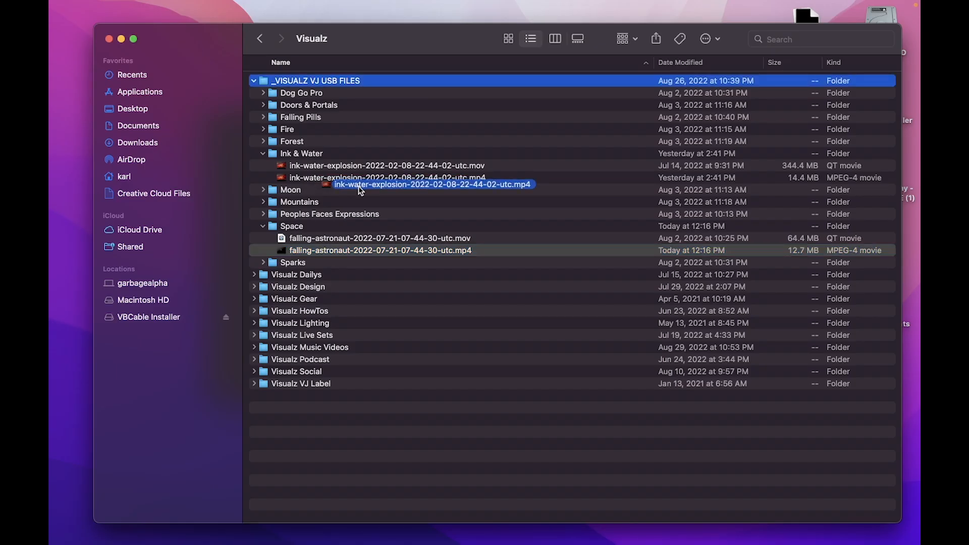
left_click_drag(361, 191, 98, 473)
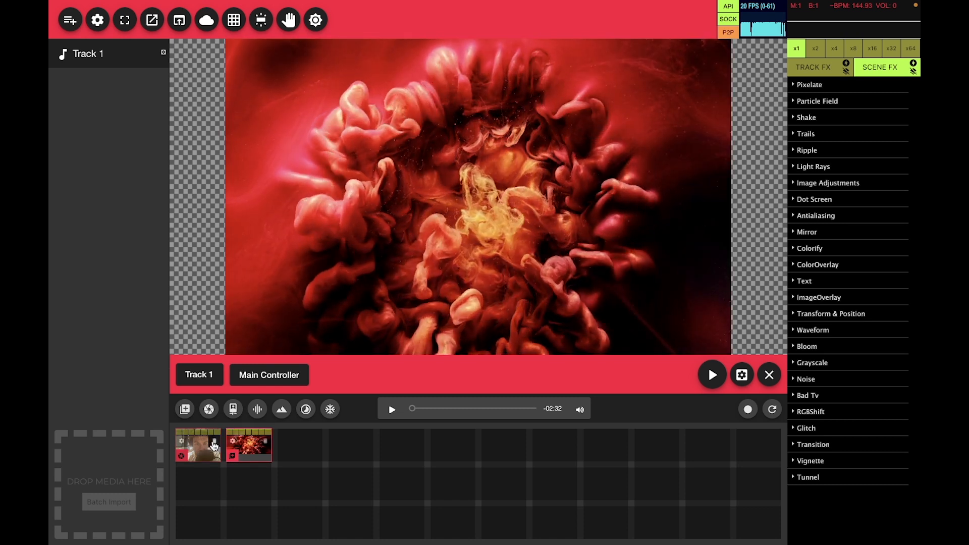
left_click(213, 441)
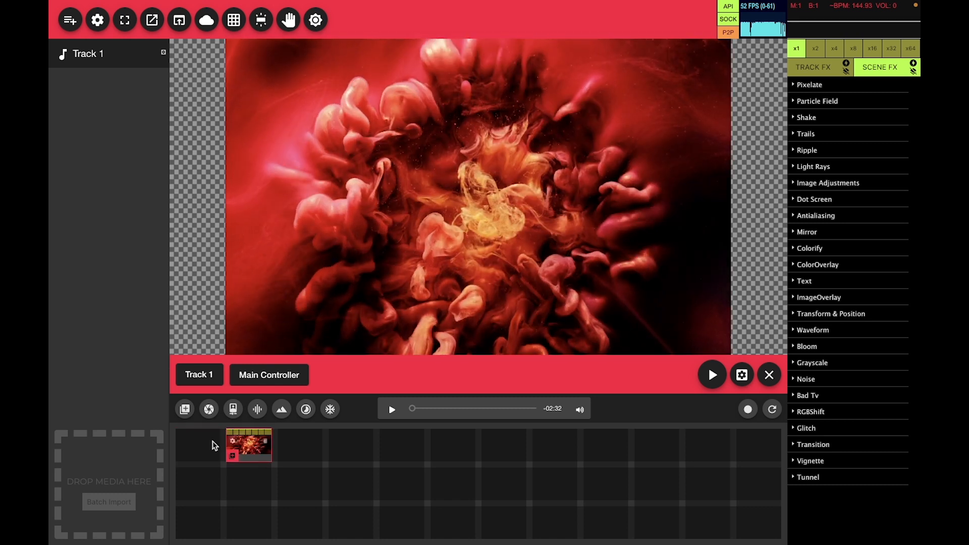
Turn on the Pixelate scene effect for the ink clip and set its Audio mode to Beat.
left_click(823, 85)
left_click(842, 102)
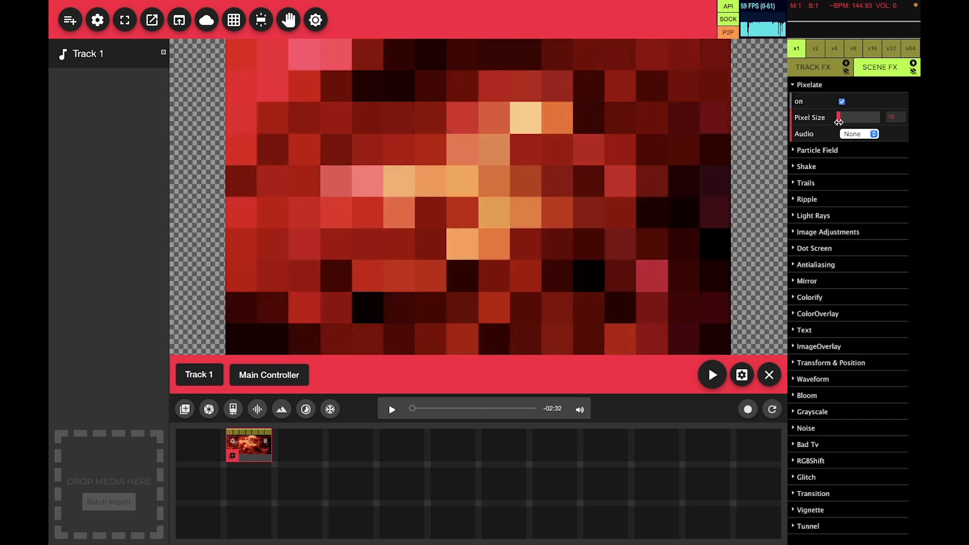
left_click(859, 134)
left_click(855, 153)
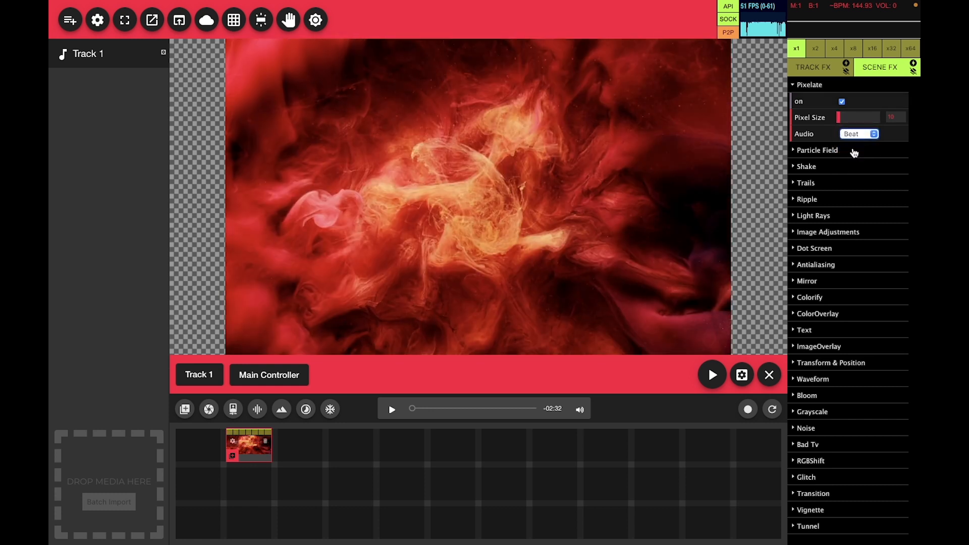
Preview the beat-driven pixelation with the track's music and look over the track's audio settings.
left_click(392, 409)
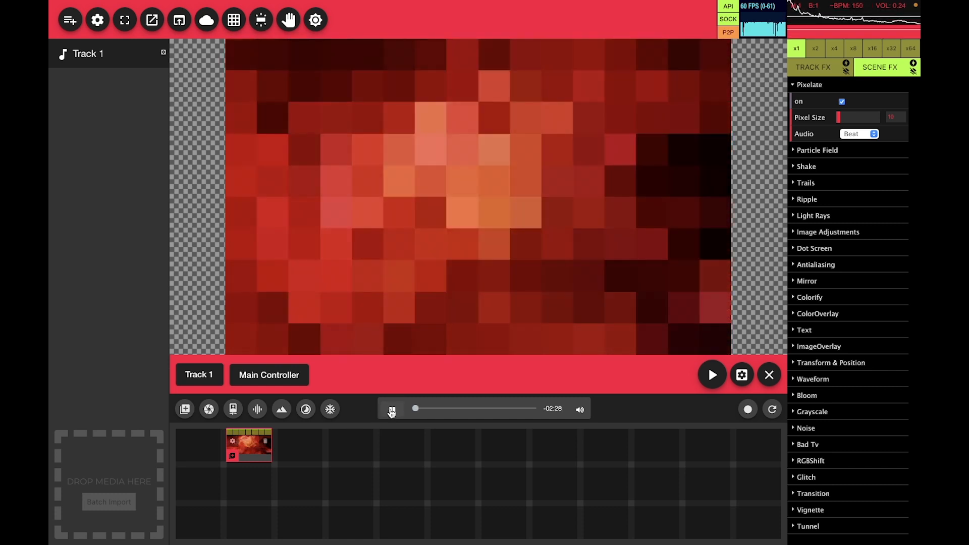
left_click(392, 409)
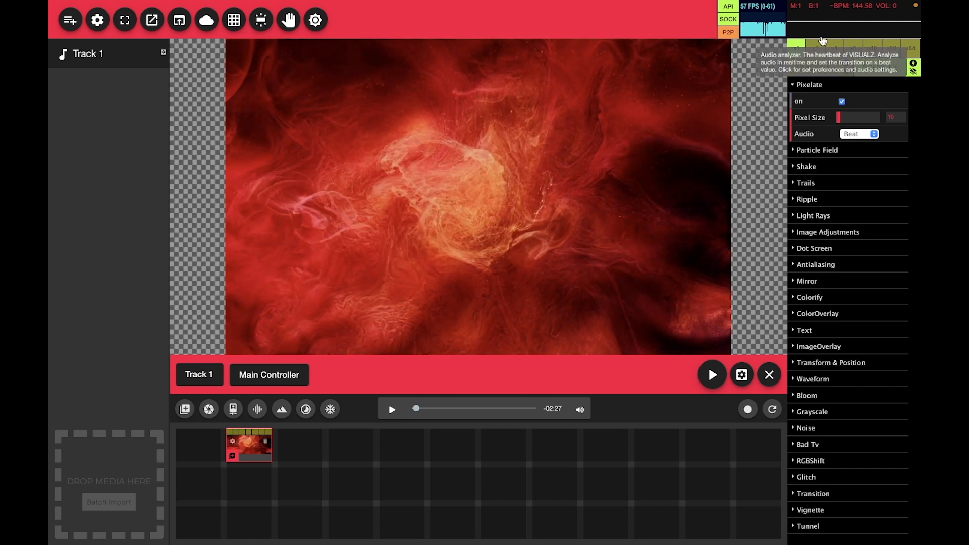
left_click(835, 23)
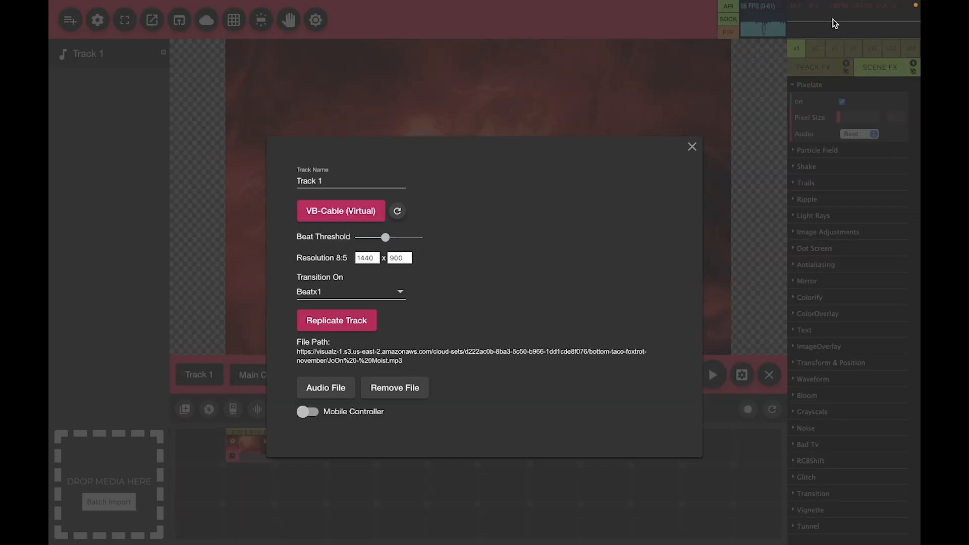
left_click(725, 166)
Replicate the ink clip and set the Pixelate Audio mode of one of the two clips to Sweep.
left_click(233, 444)
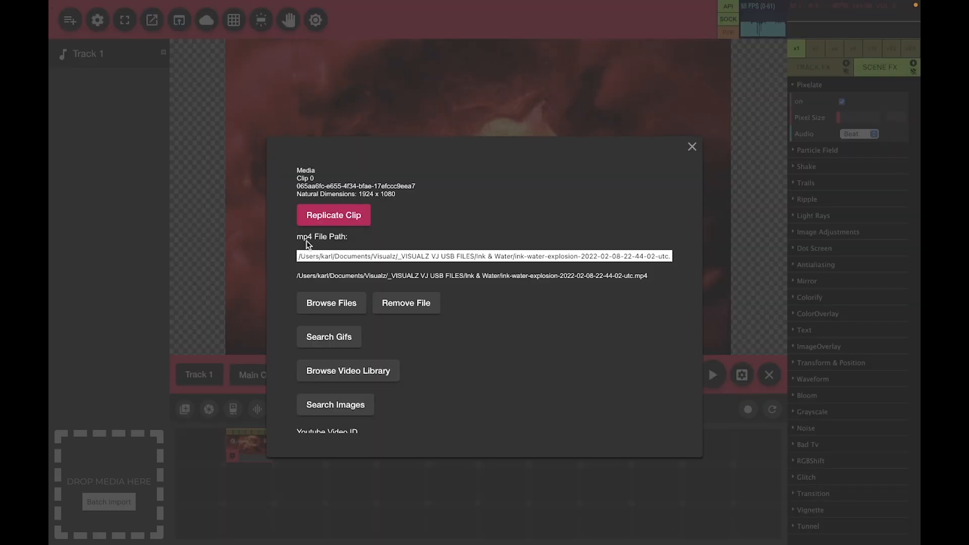
left_click(326, 222)
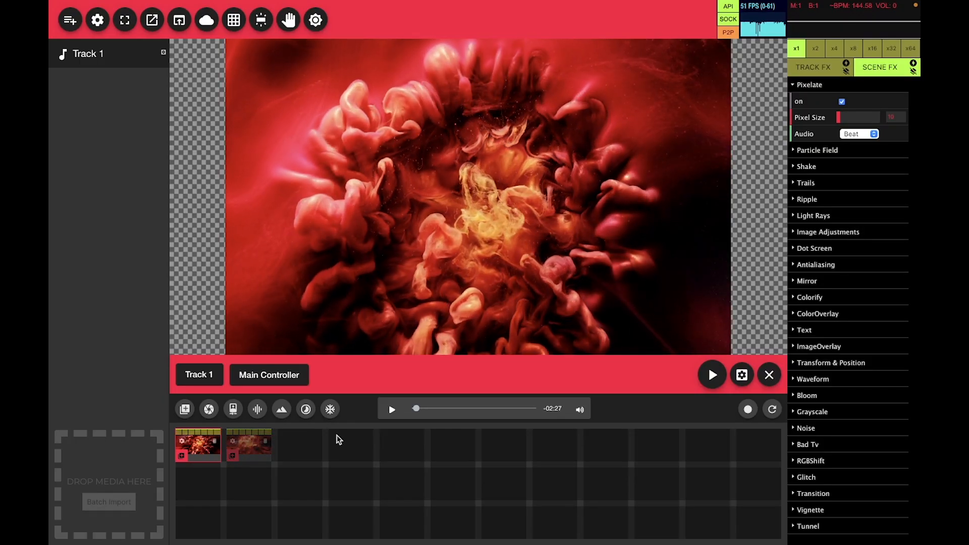
left_click(257, 450)
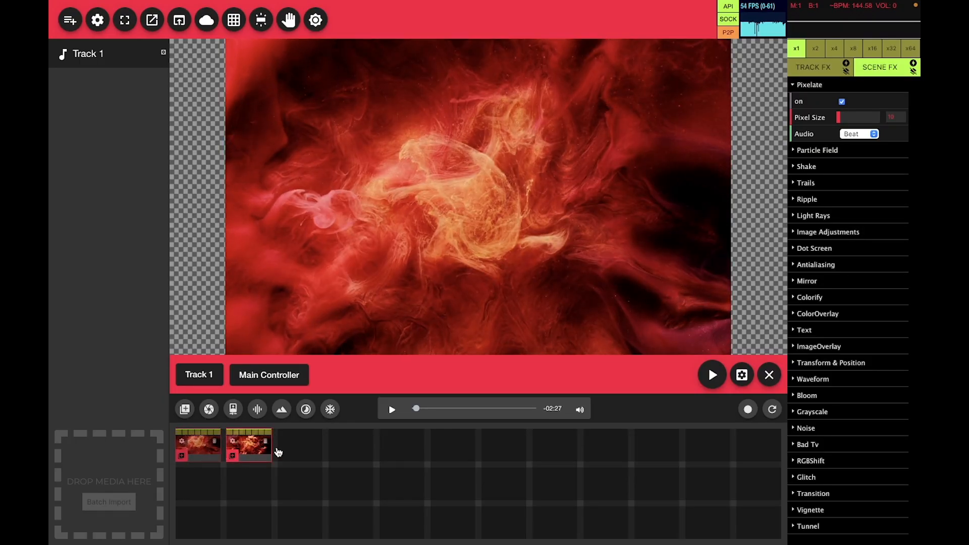
left_click(853, 134)
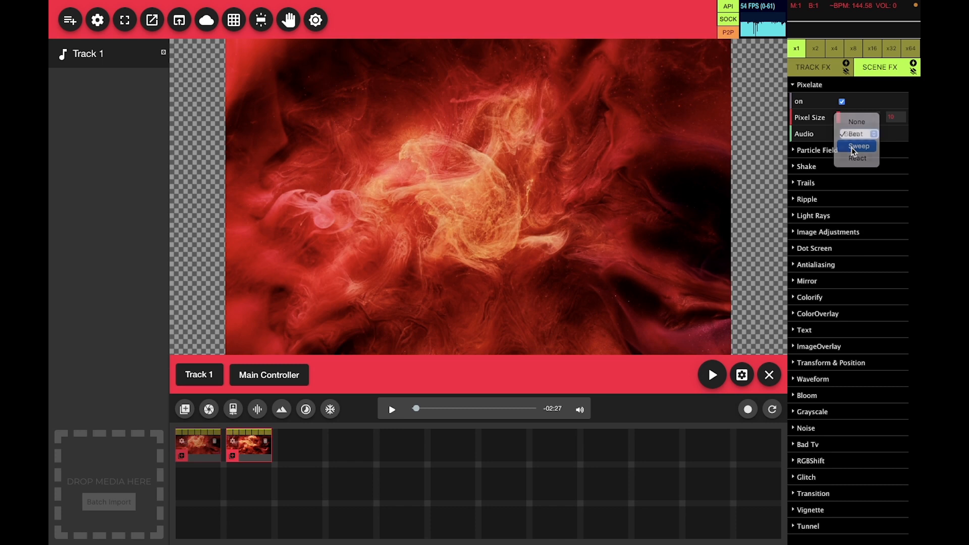
left_click(855, 146)
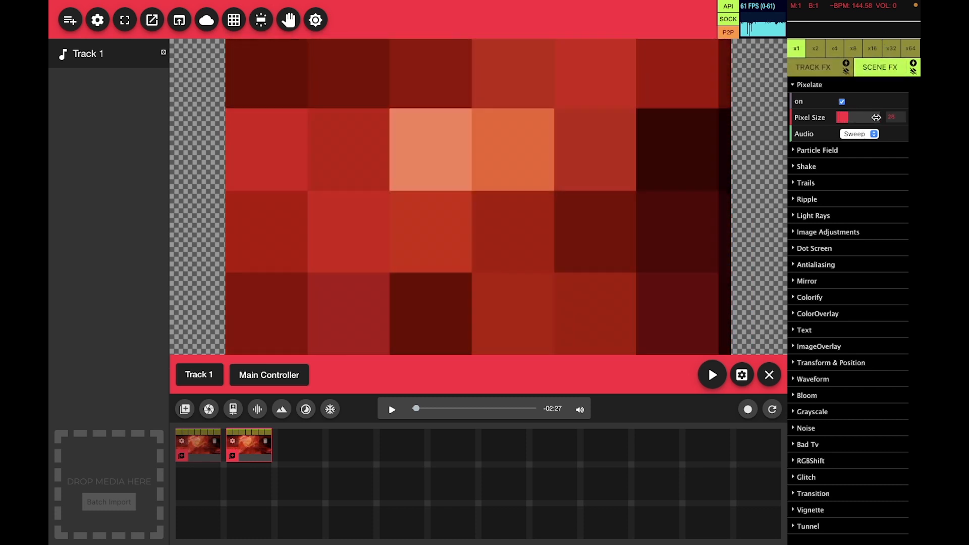
Replicate the Sweep clip and set the new copy's Pixelate Audio mode to React.
left_click(236, 444)
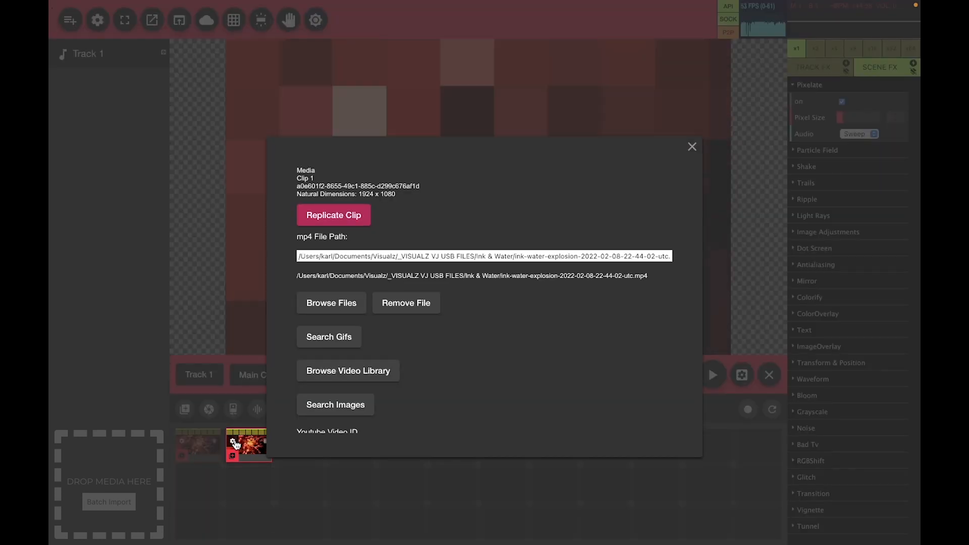
left_click(351, 216)
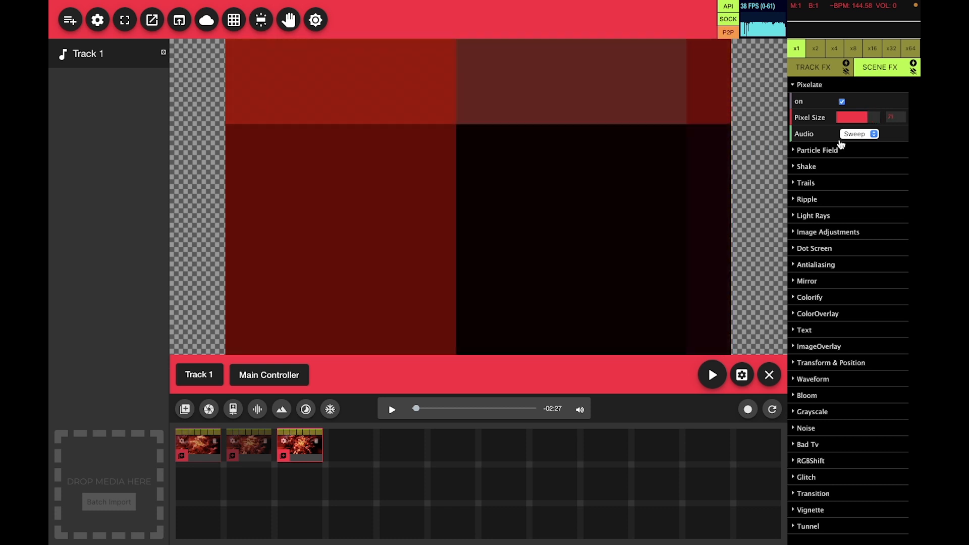
left_click(859, 134)
left_click(848, 150)
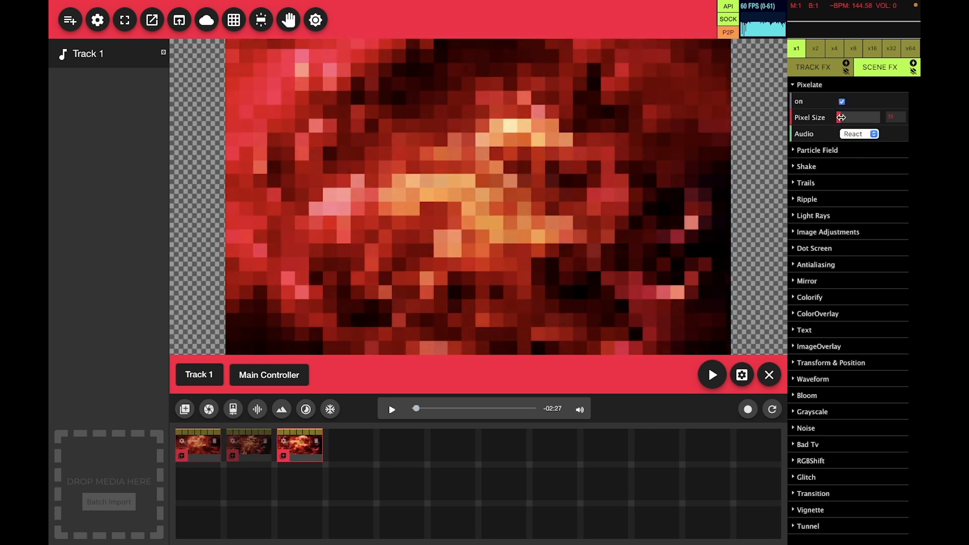
Play the music with automatic transitions between the three clips and try the x2 beat interval.
left_click(388, 413)
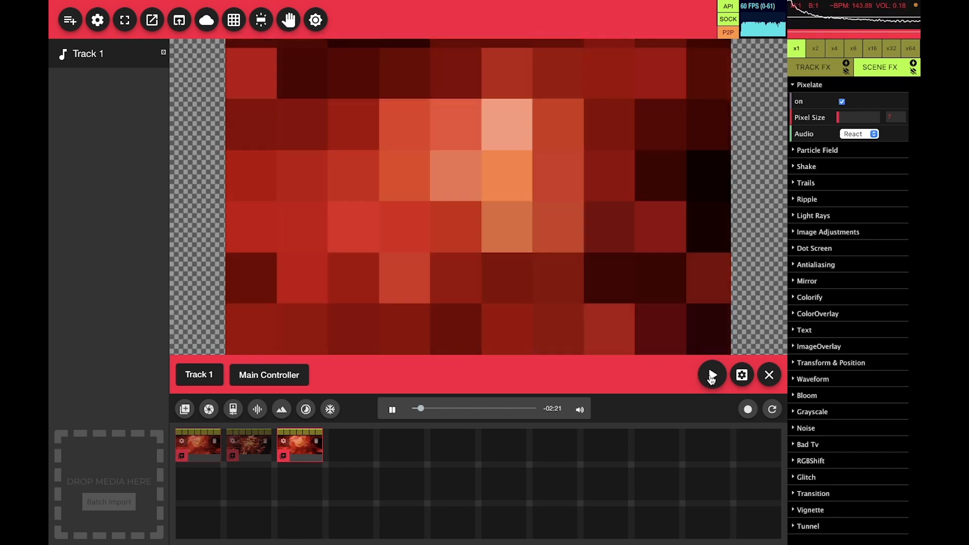
left_click(712, 374)
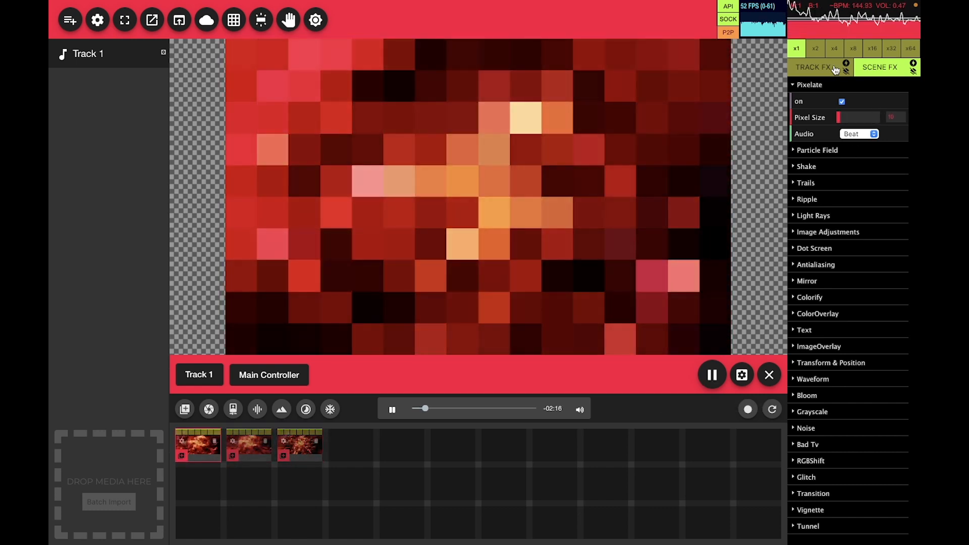
left_click(816, 49)
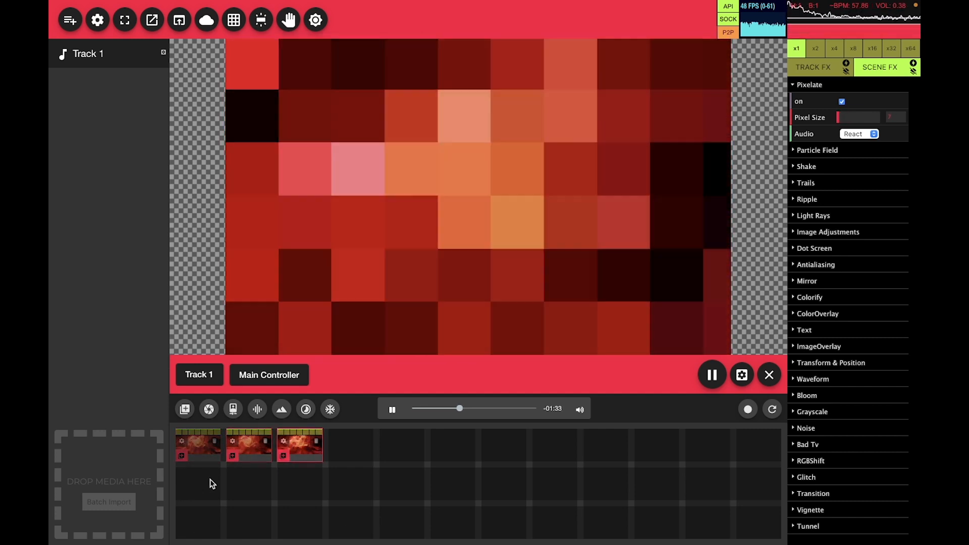
Replicate the Sweep clip as a fourth clip without scene effects by clearing them all from the copy, and pause the music.
left_click(233, 442)
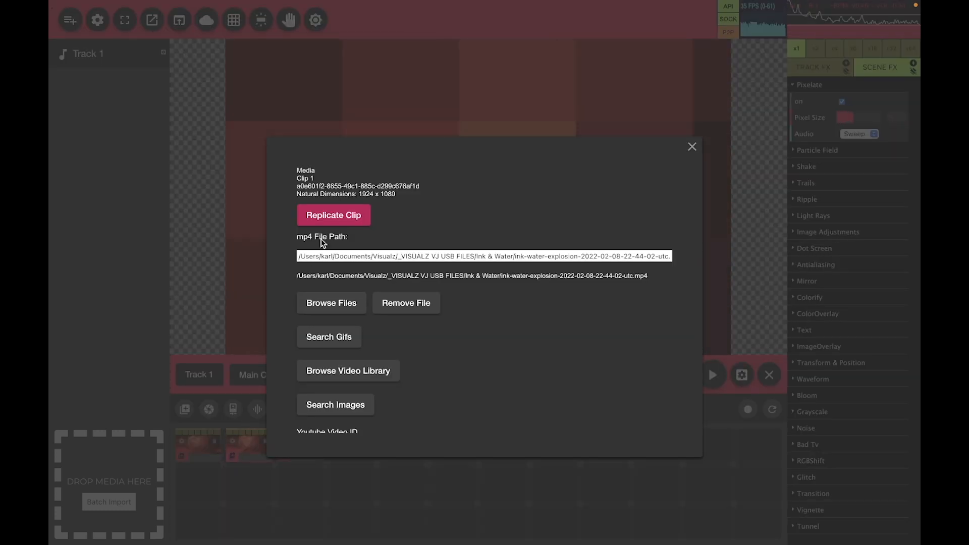
left_click(331, 220)
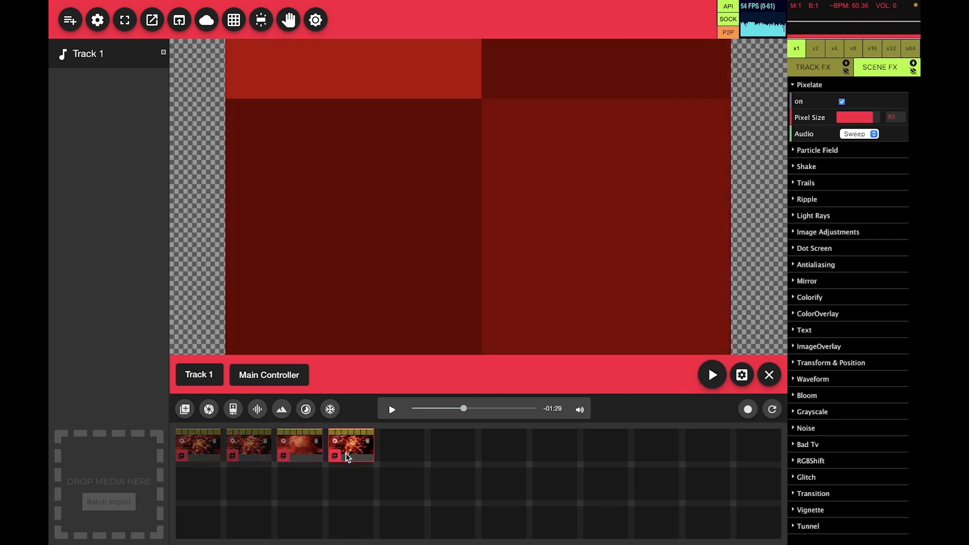
left_click(914, 72)
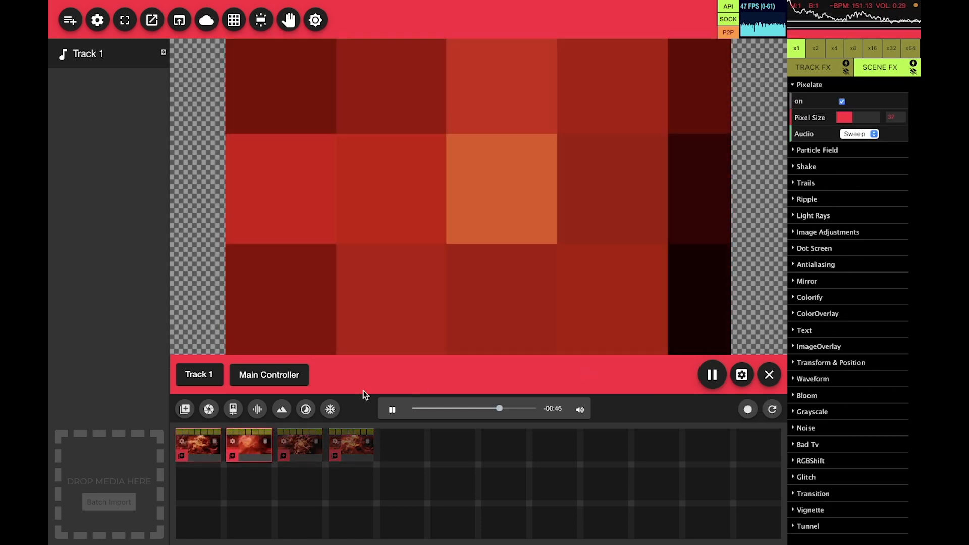
left_click(387, 416)
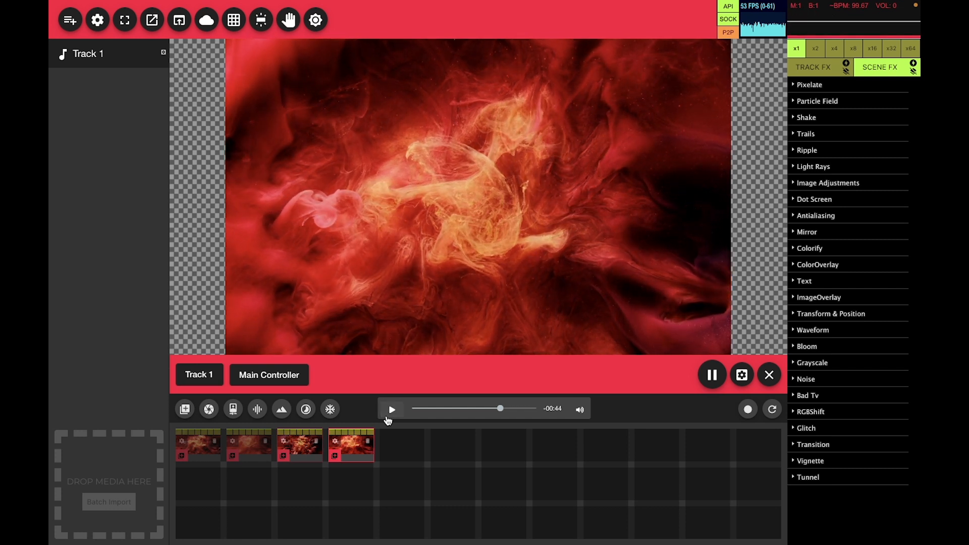